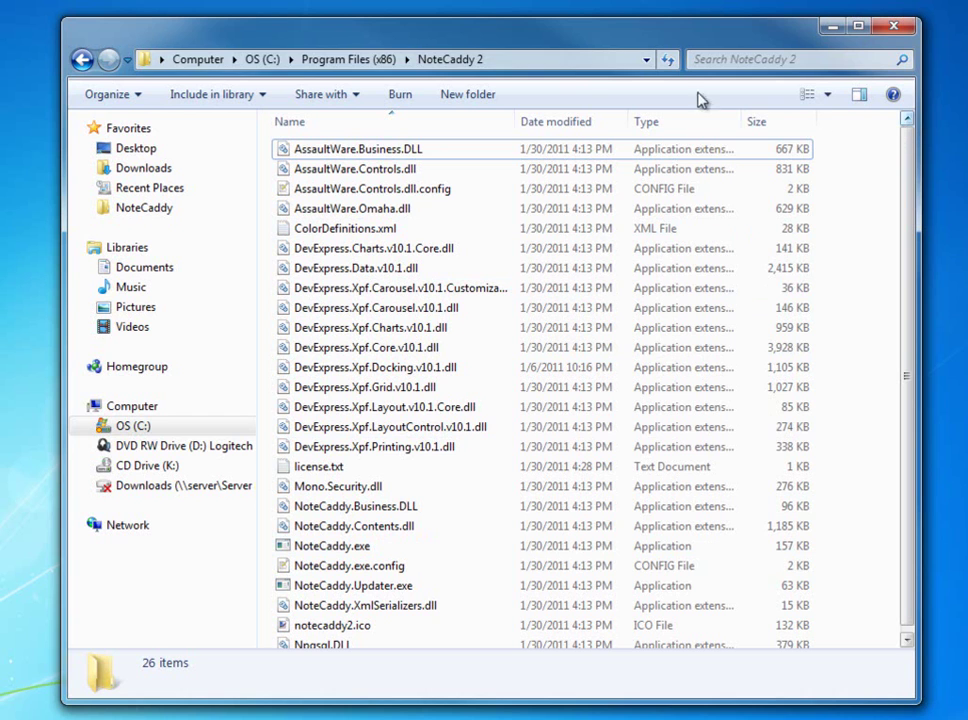
Select NoteCaddy.exe in Explorer and open its Properties window
click(568, 63)
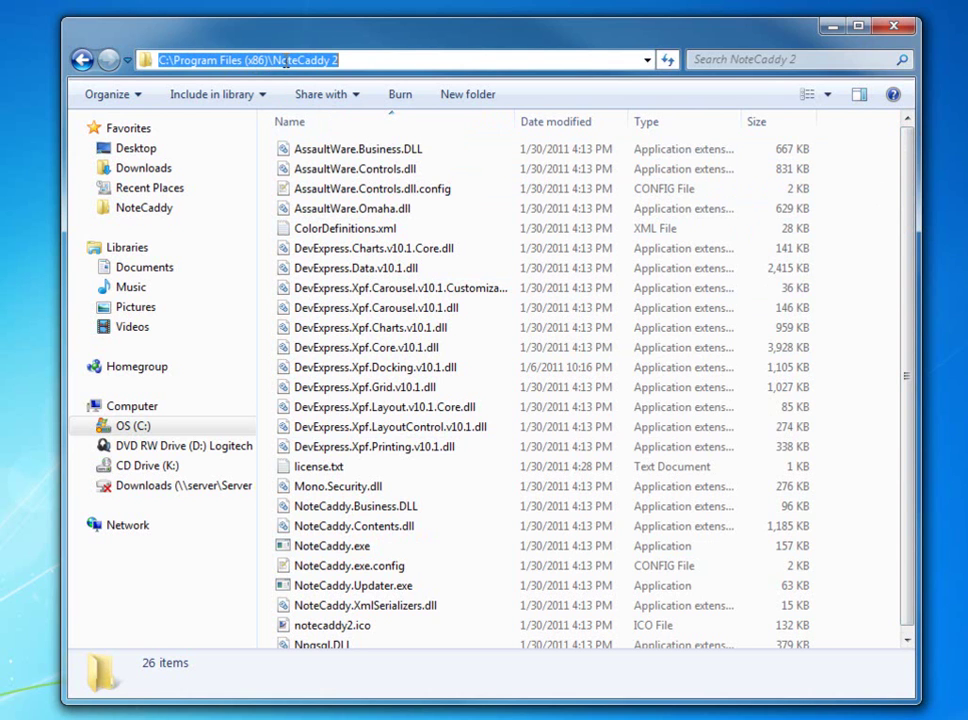
scroll(700, 230, down, 1)
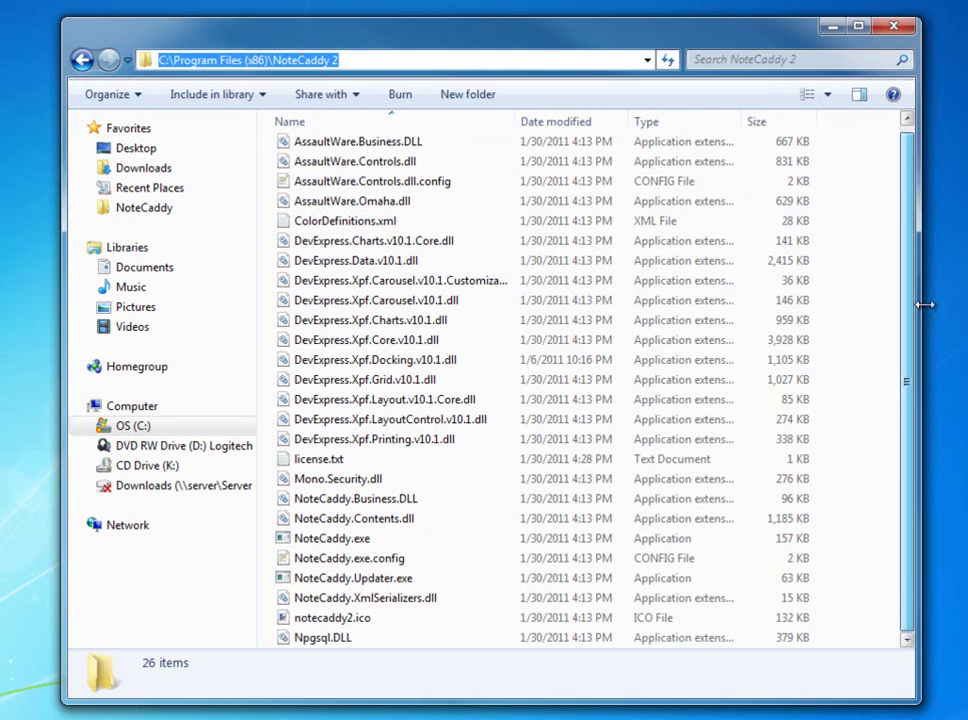
click(365, 541)
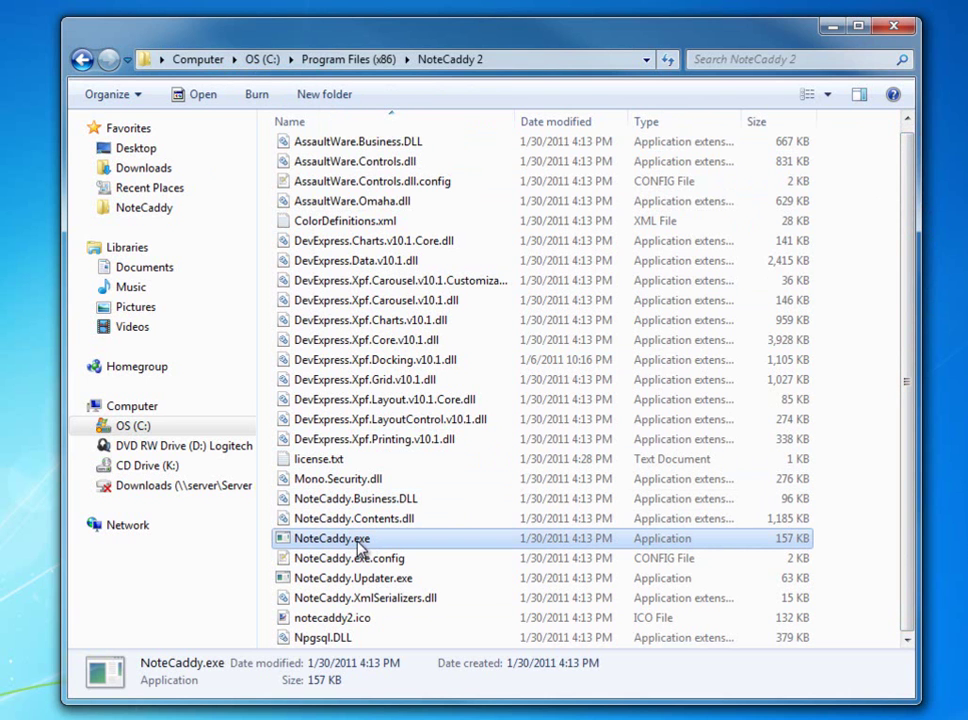
right_click(362, 545)
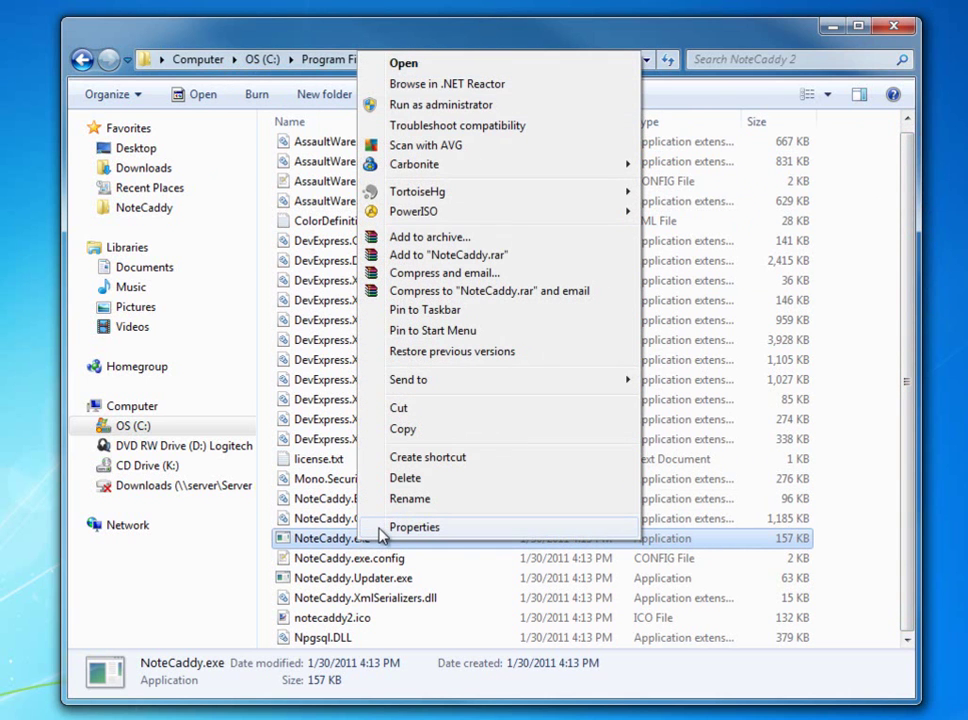
click(381, 537)
drag(486, 372, 393, 148)
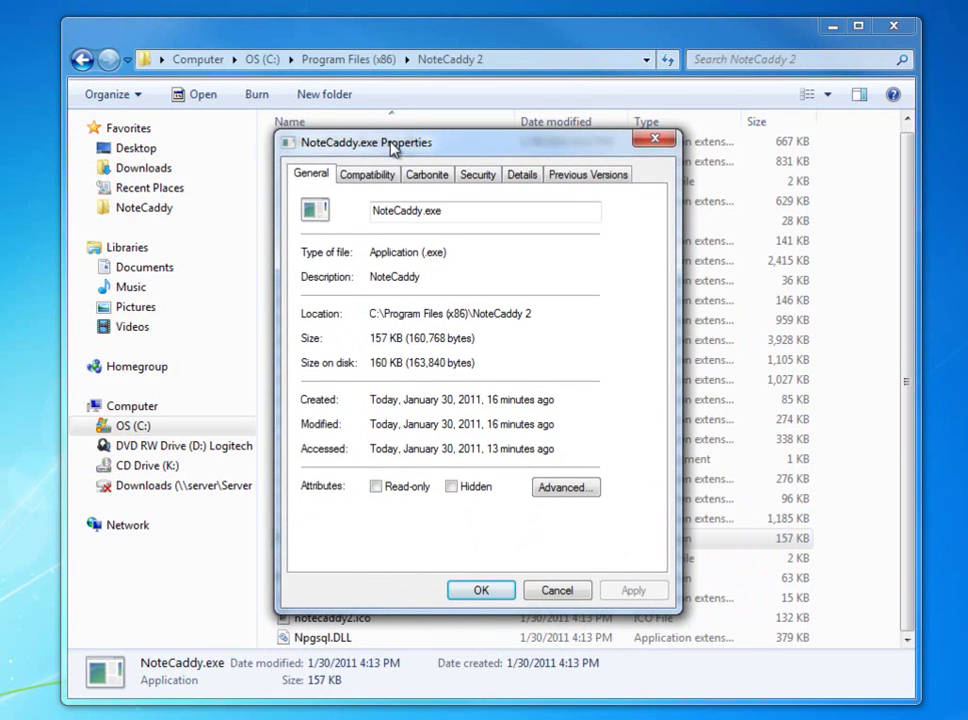
Confirm 'Run this program as an administrator' under Compatibility, then launch NoteCaddy.exe
click(370, 176)
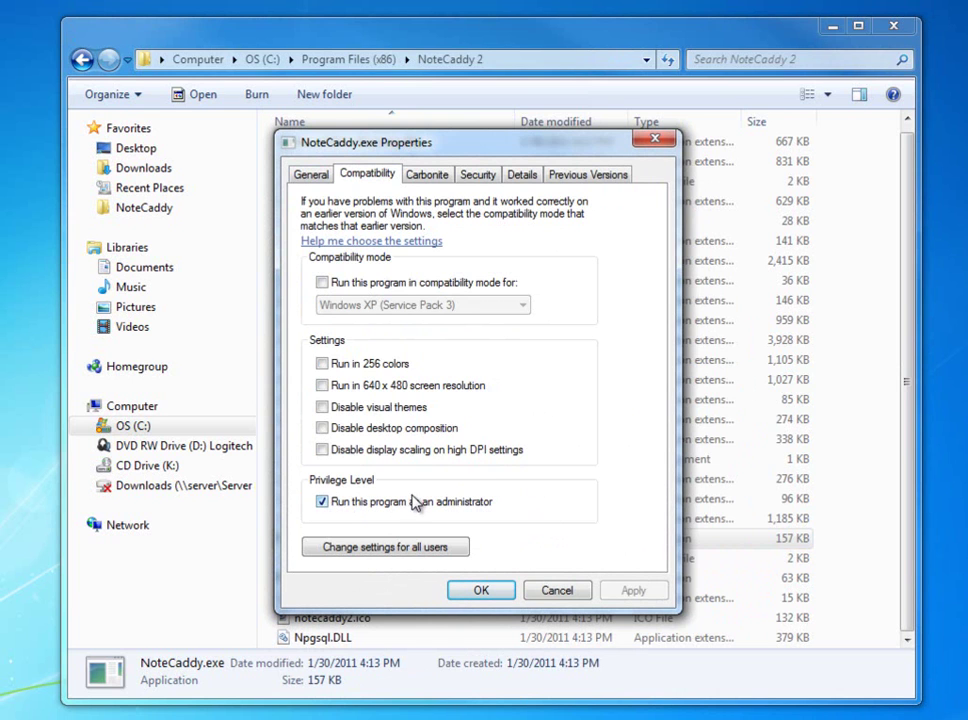
click(481, 591)
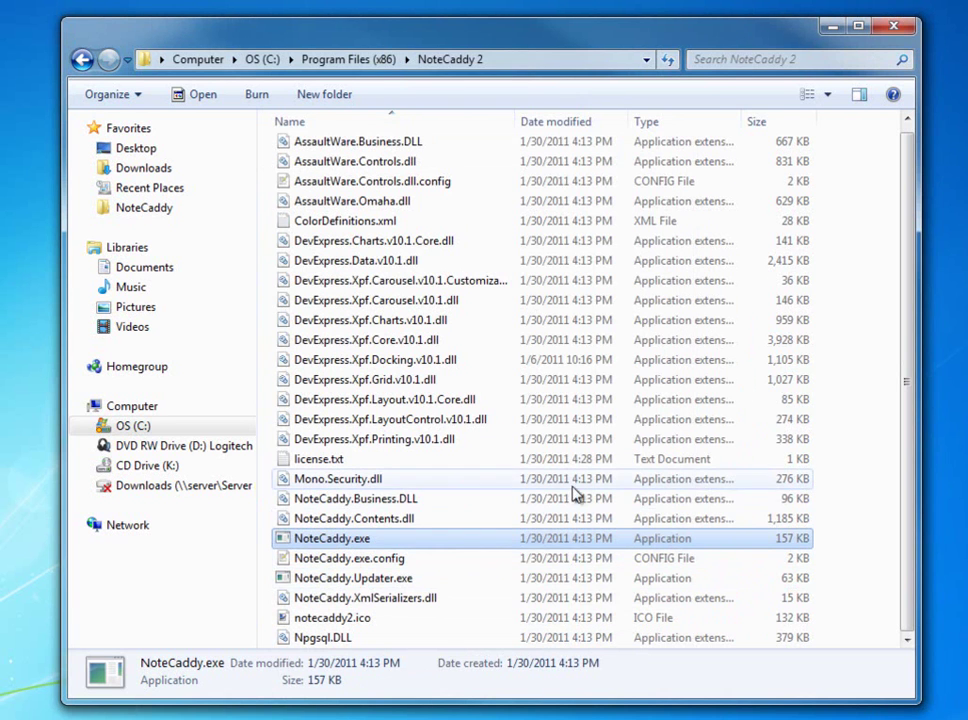
double_click(363, 548)
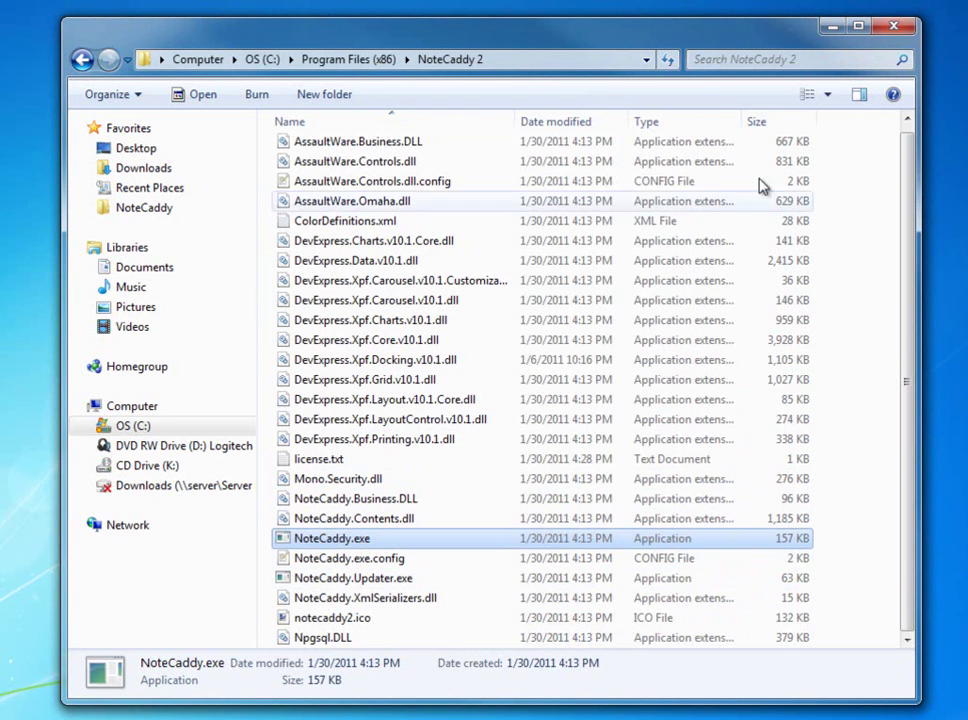
click(831, 27)
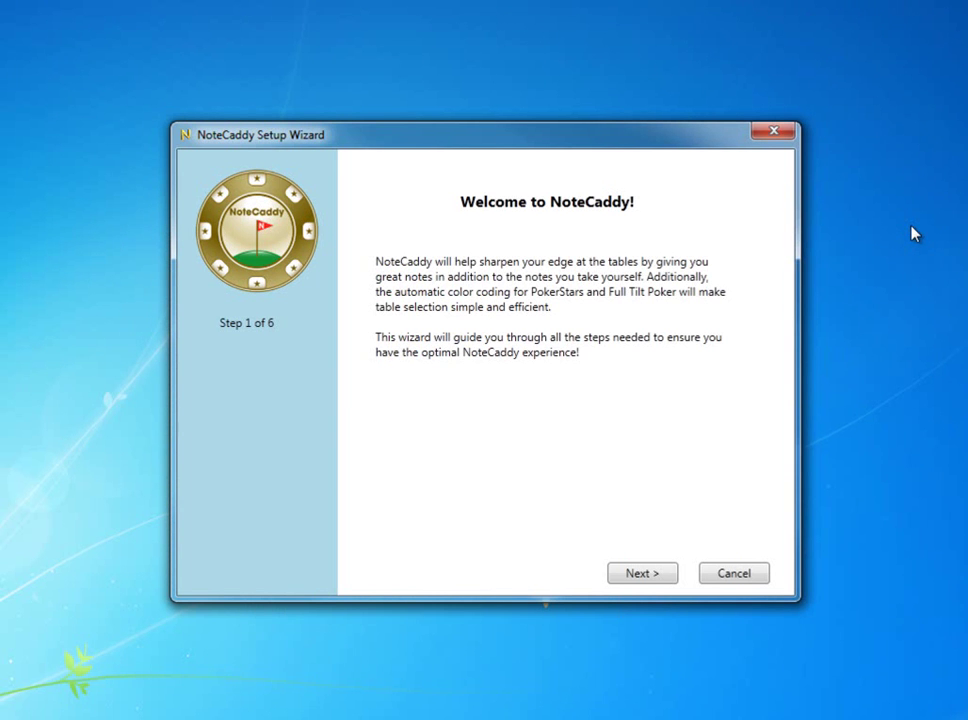
Pass the welcome page and successfully test the 127.0.0.1 port 5433 database connection
click(646, 573)
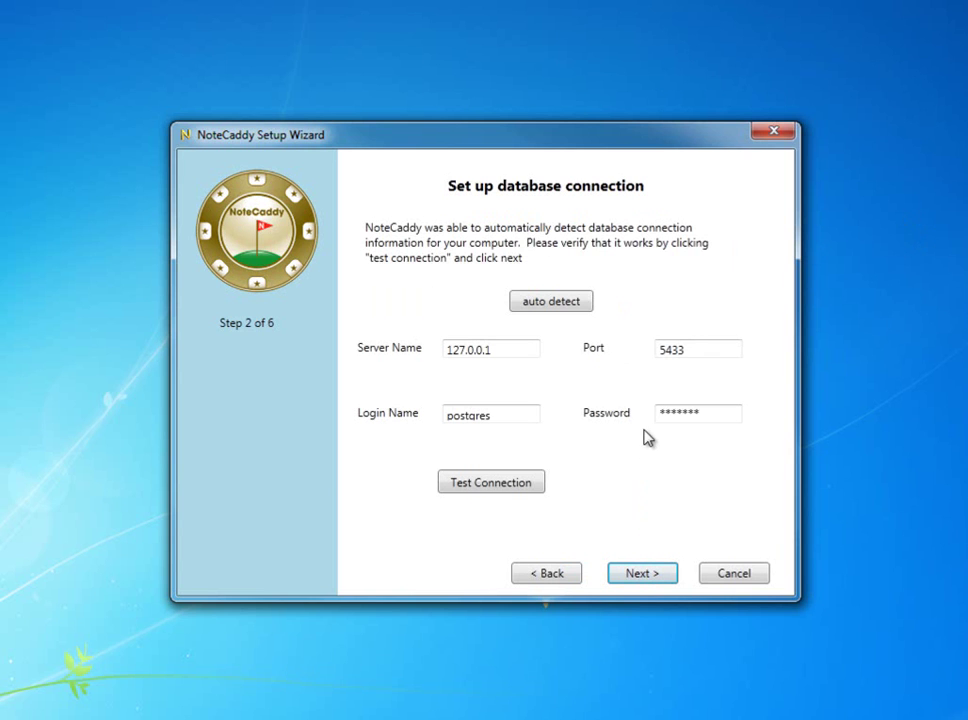
click(479, 487)
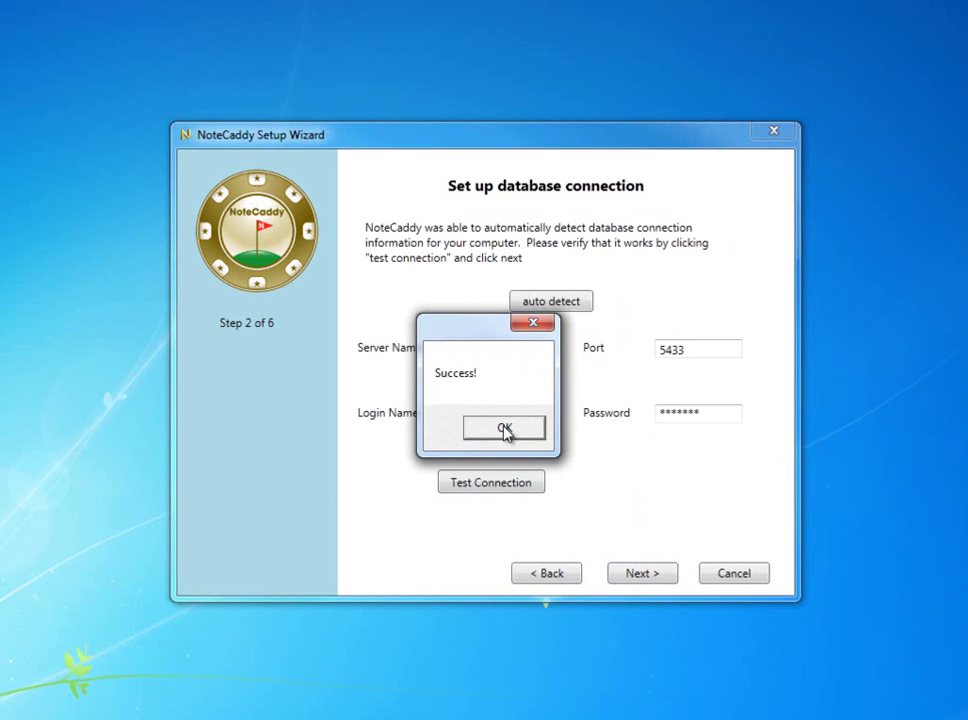
click(500, 429)
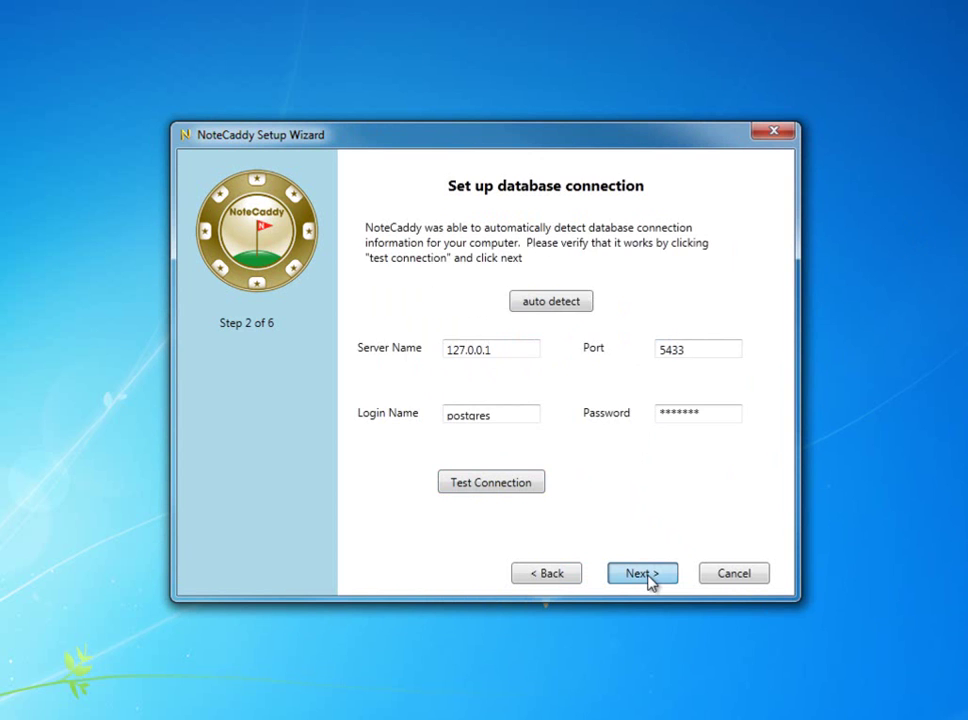
click(645, 576)
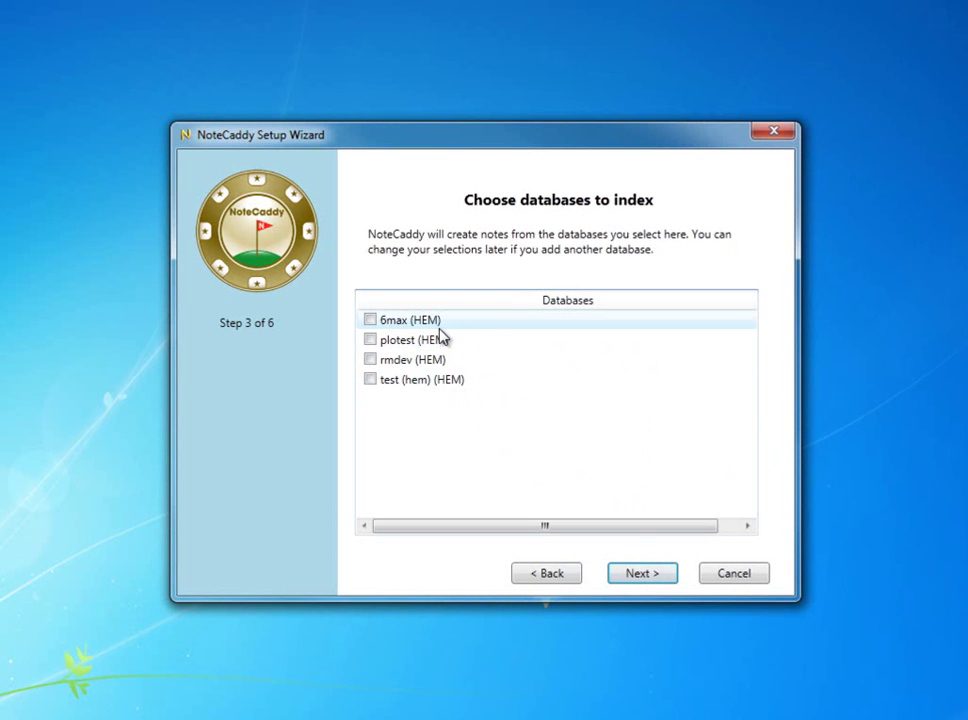
Tick the 6max (HEM) database for indexing and continue to Step 4
click(370, 320)
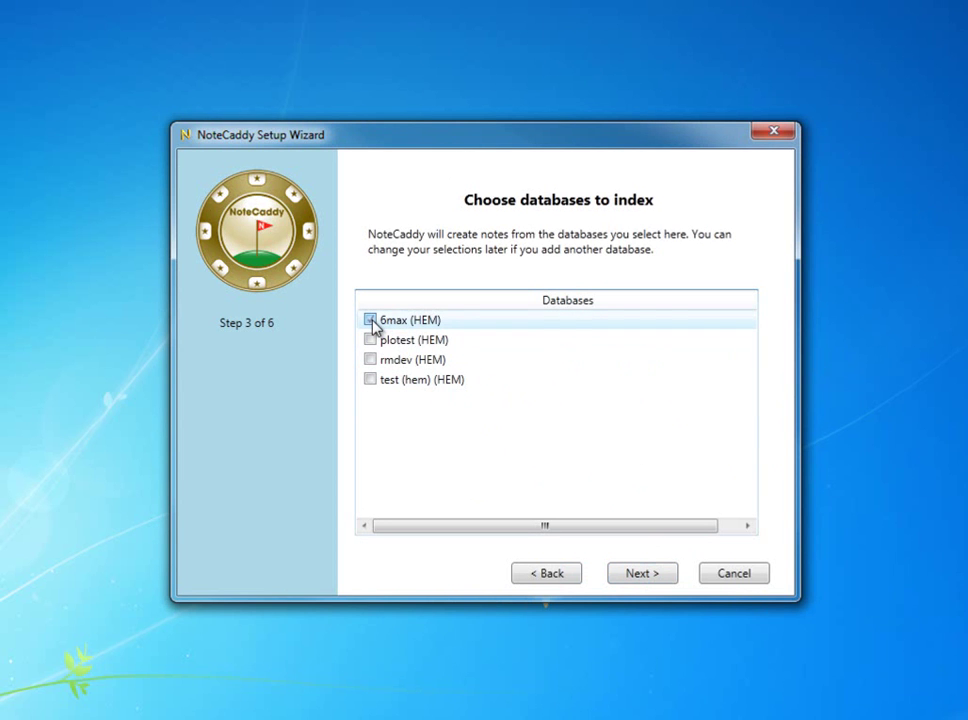
click(623, 573)
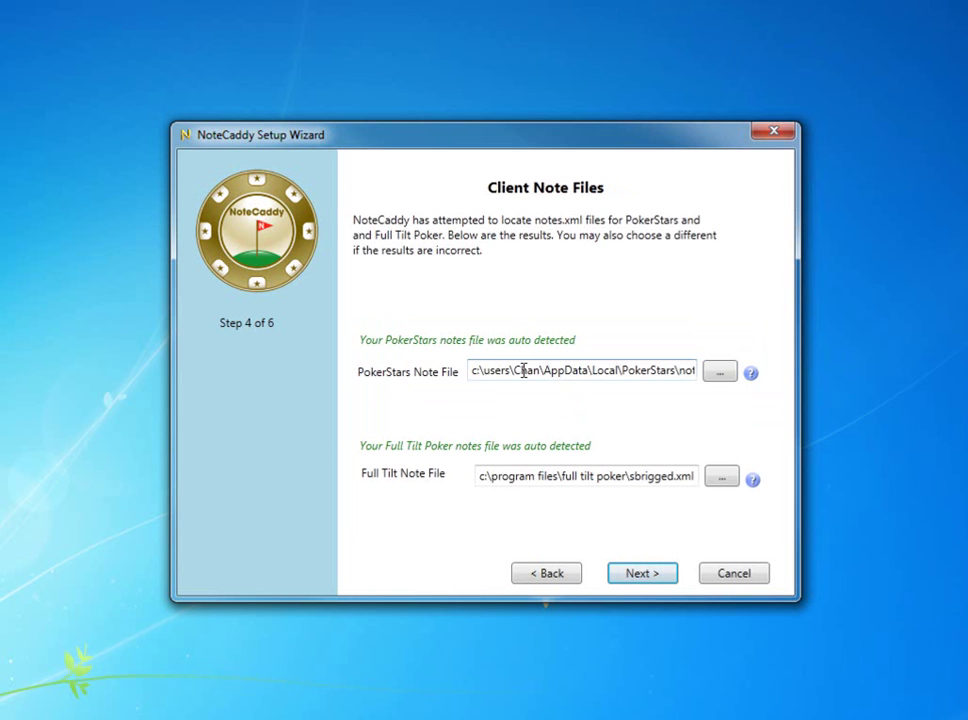
Check the auto-detected PokerStars and Full Tilt note file paths, then continue to game selection
drag(522, 371, 791, 365)
click(669, 371)
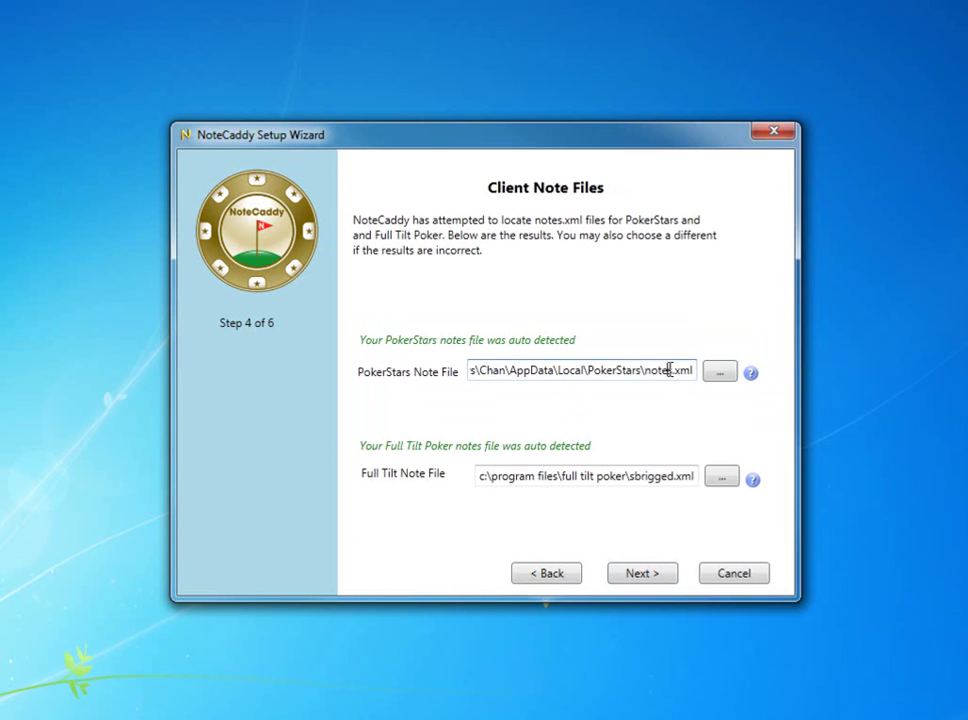
click(580, 476)
drag(630, 477, 676, 481)
click(674, 477)
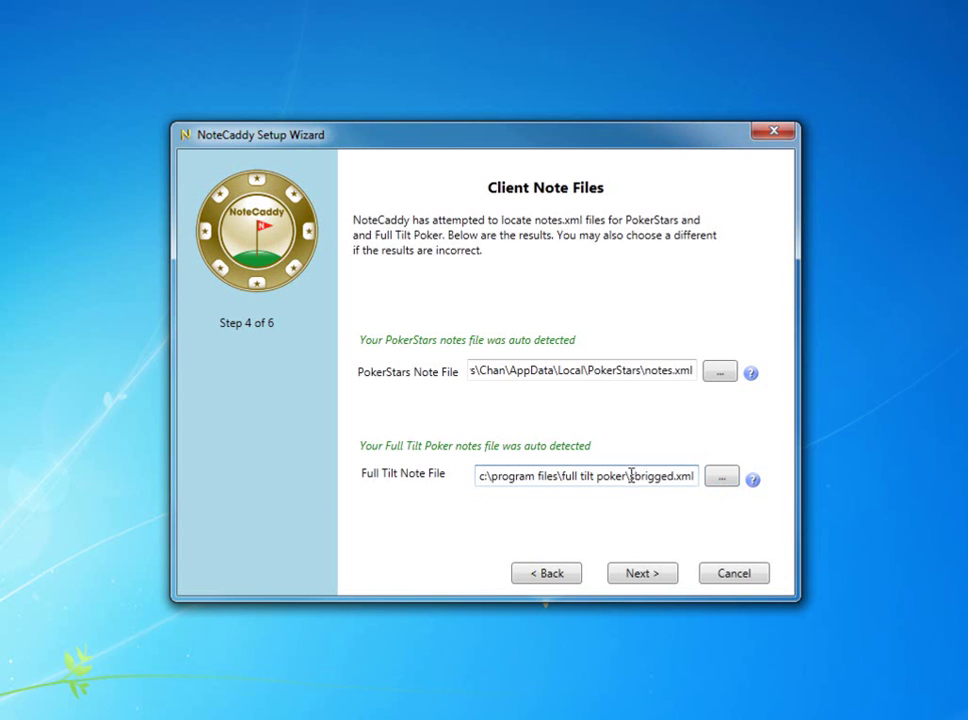
click(647, 572)
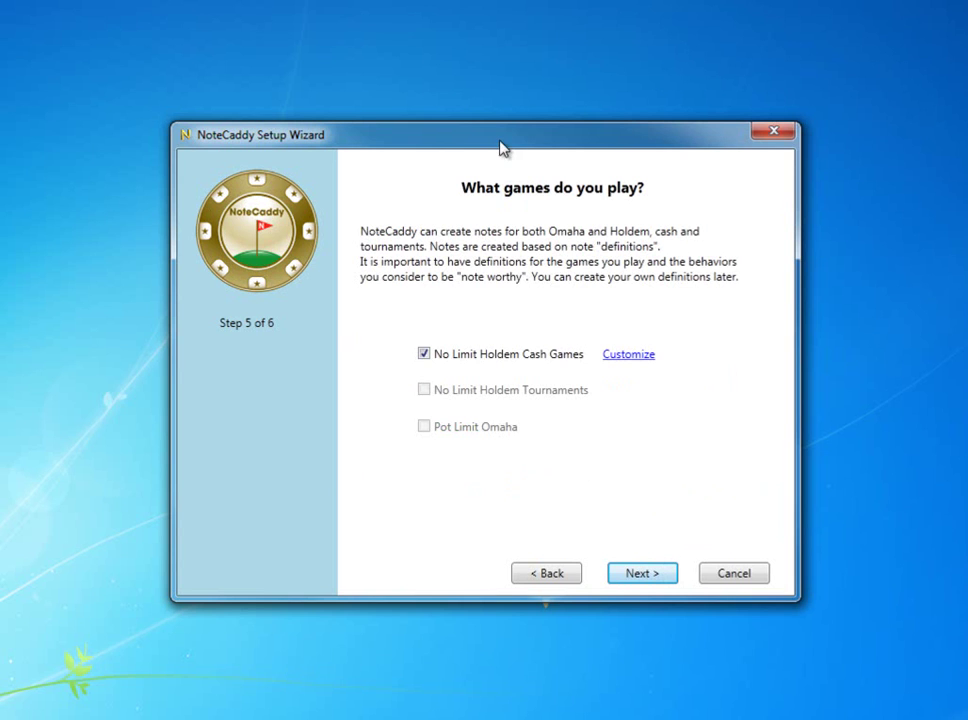
Open the Customize definition list for No Limit Holdem Cash Games
click(612, 363)
click(626, 362)
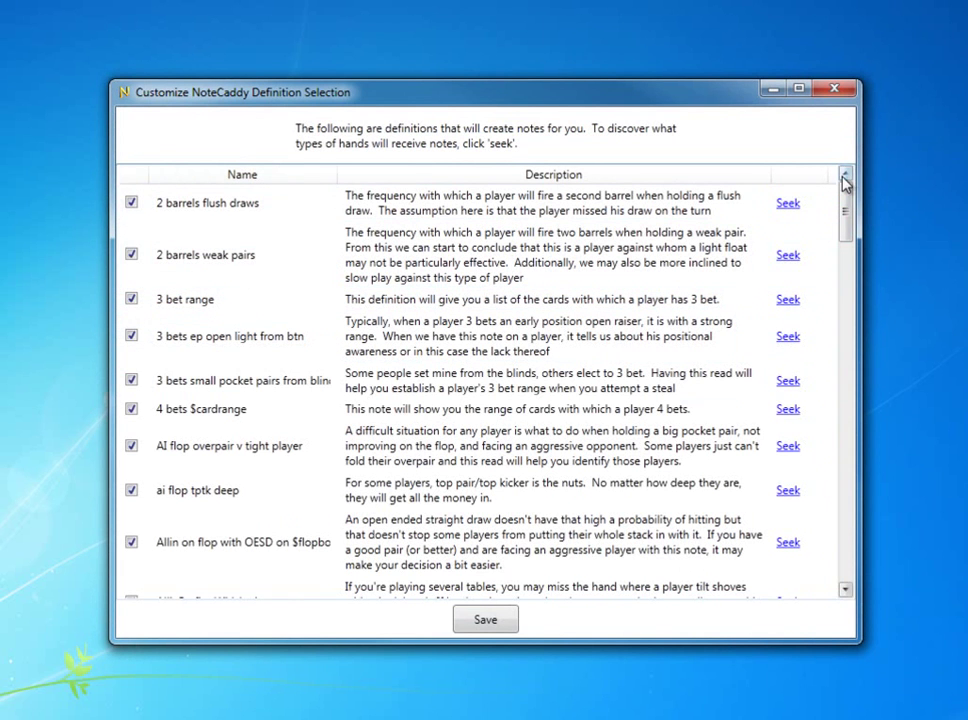
Run Seek on the '3 bet range' definition to replay matching hands
click(786, 301)
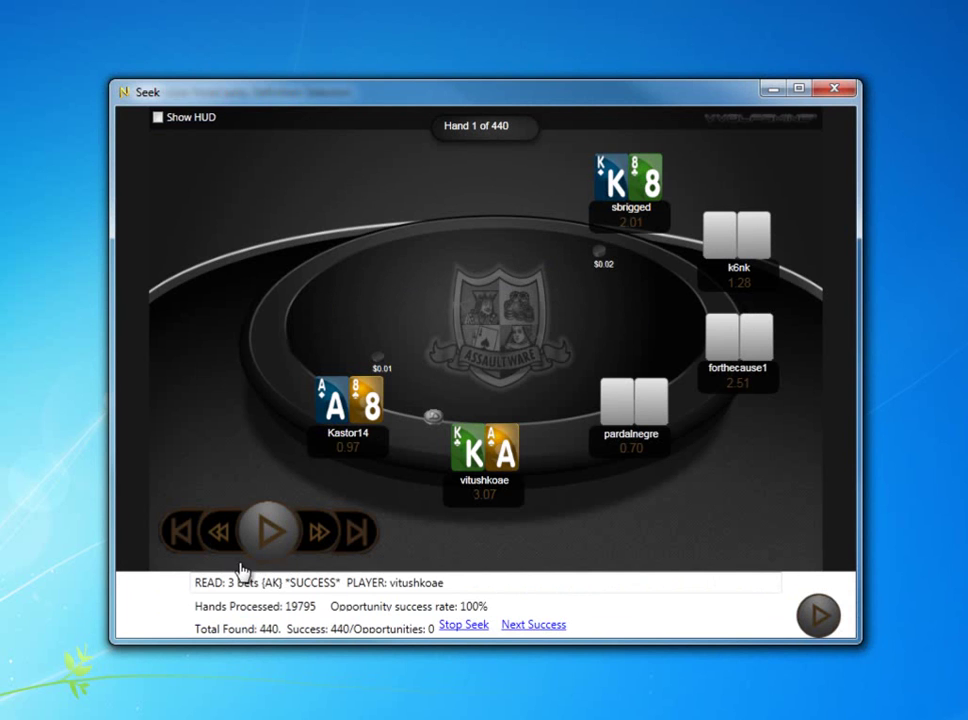
Highlight the '3 bets (AK)' read and its player's name in the Seek window
drag(226, 580, 283, 580)
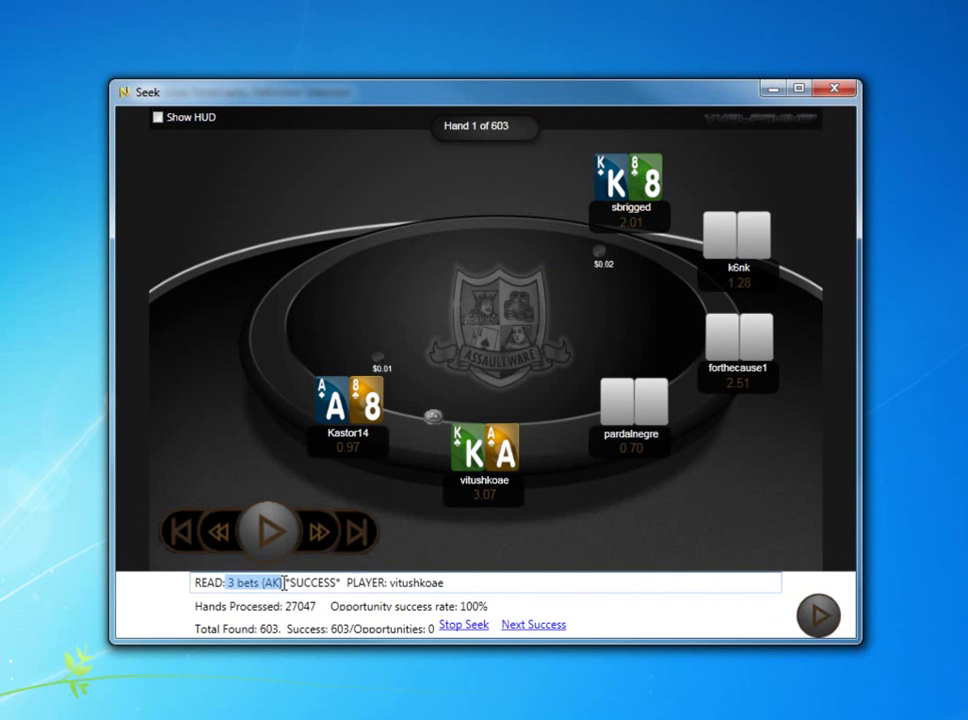
double_click(400, 582)
click(415, 582)
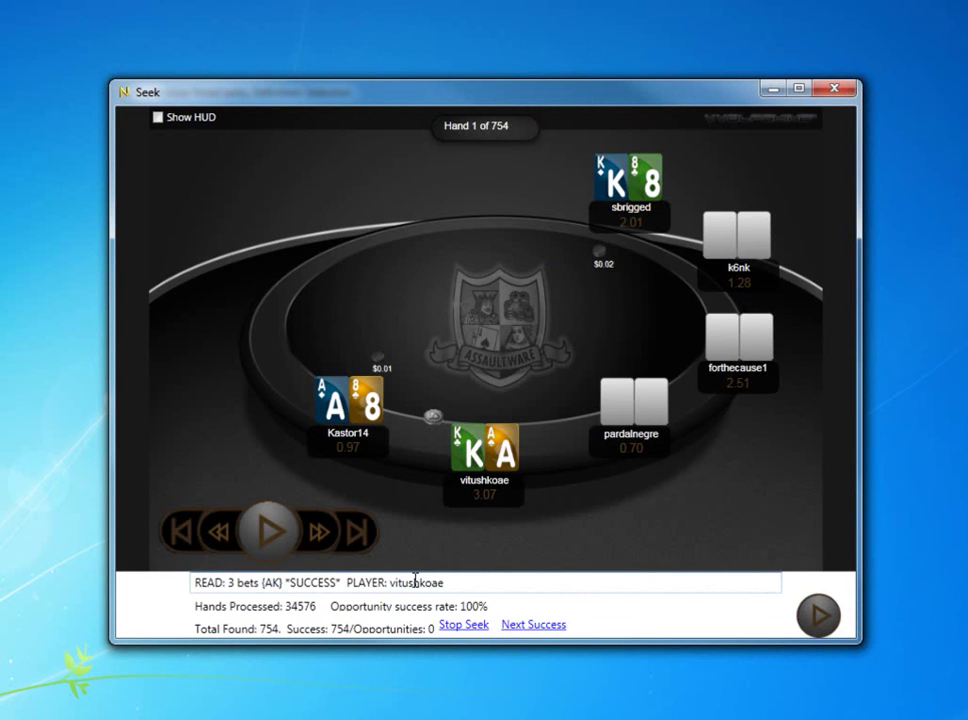
Step the hand replay forward four times, then close the Seek window
click(320, 534)
click(320, 534)
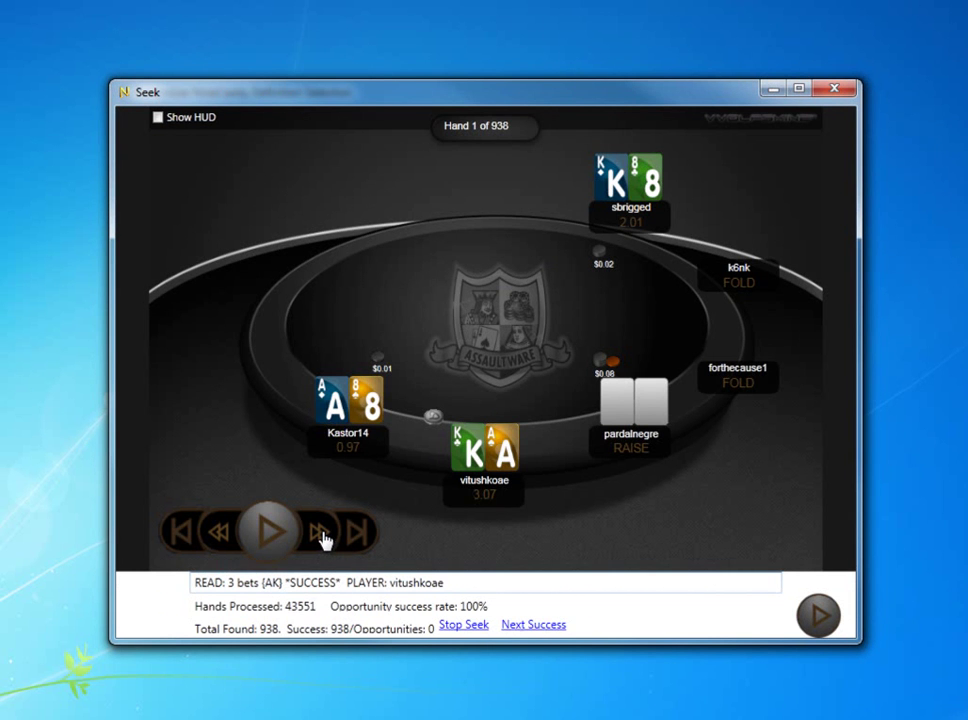
click(321, 536)
click(321, 536)
click(322, 538)
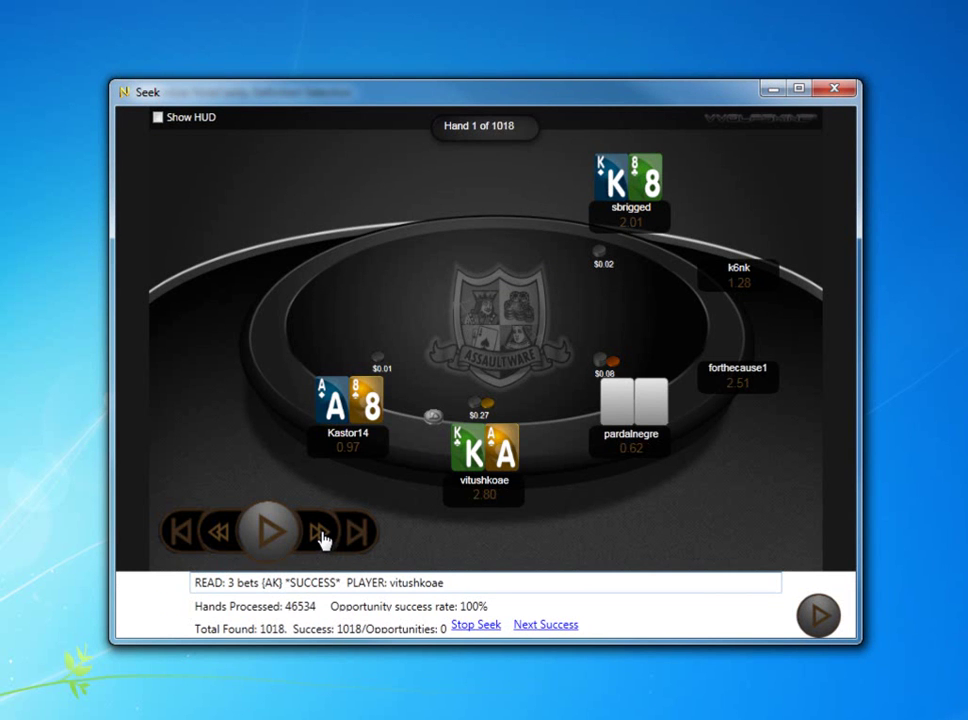
click(834, 88)
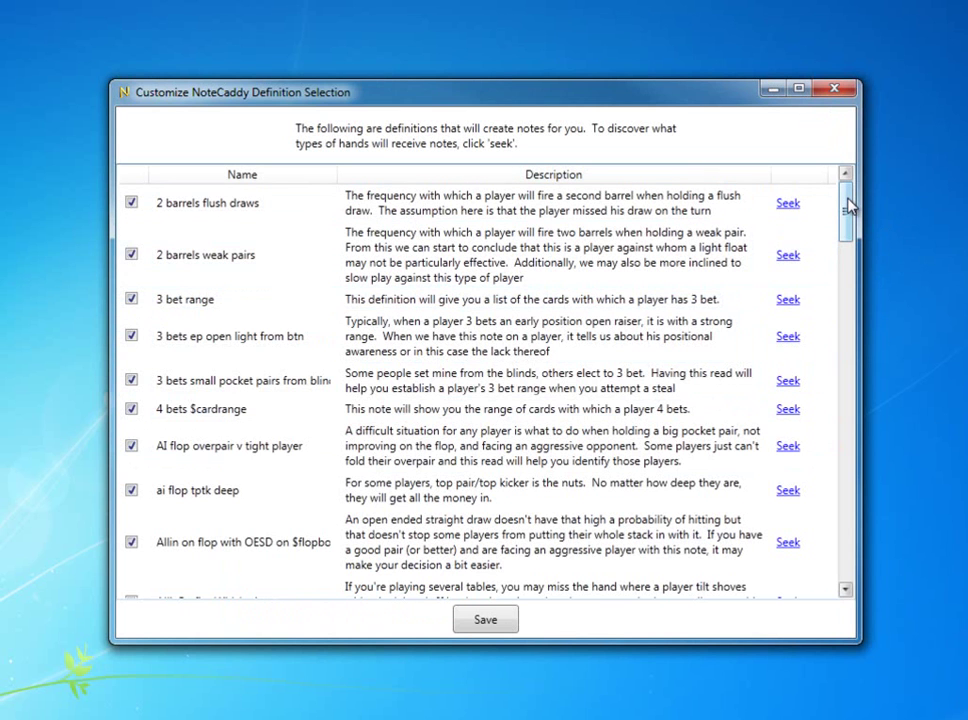
Save the chosen definitions, finish the wizard, and acknowledge the completed download
click(487, 622)
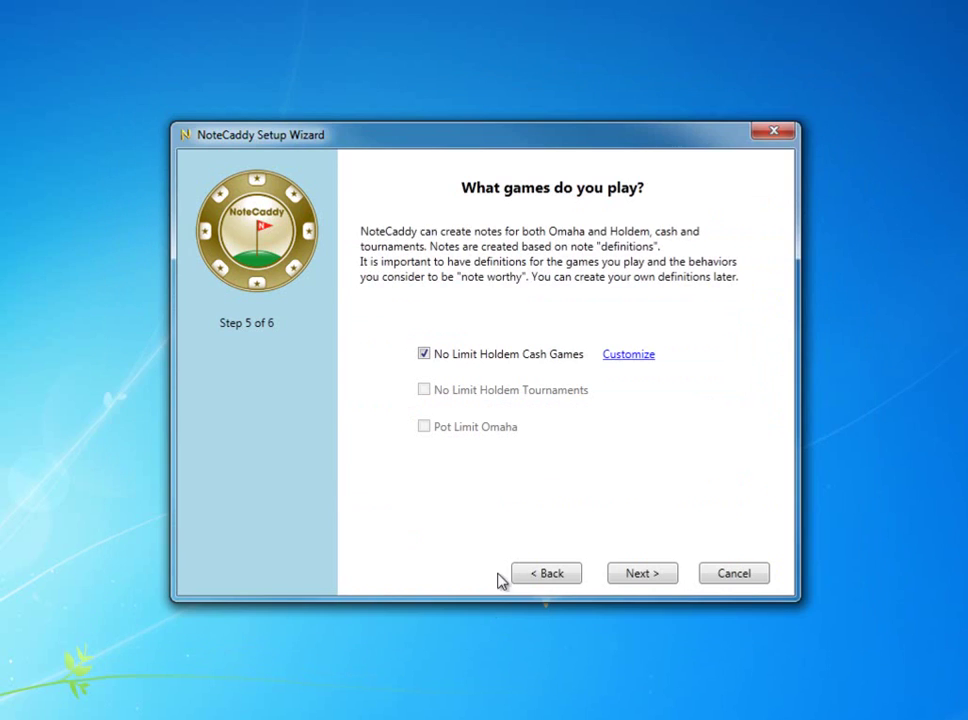
click(646, 576)
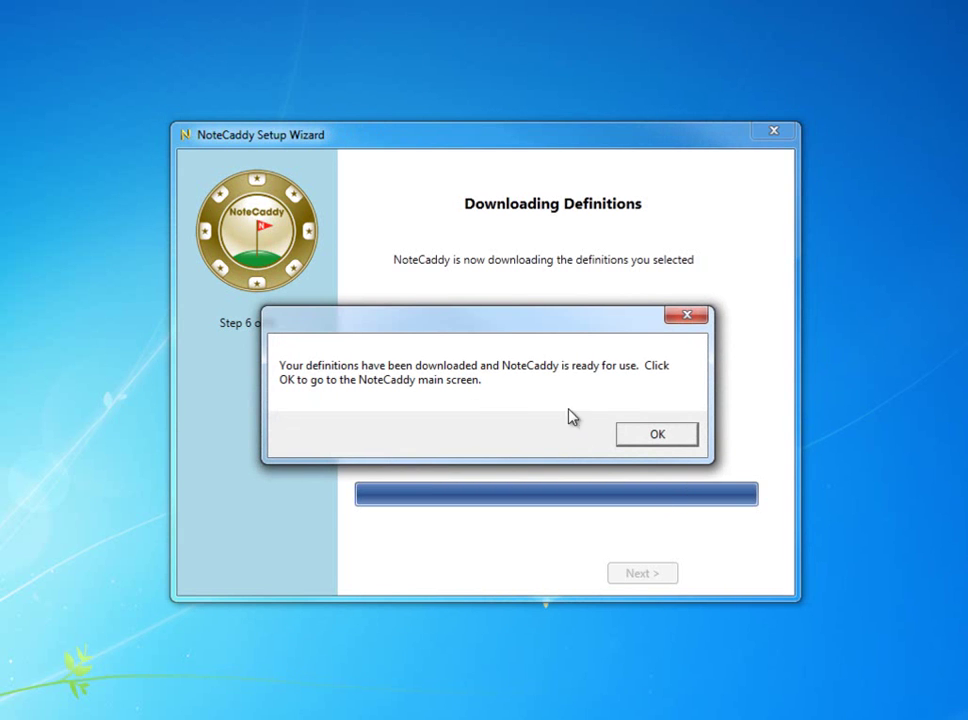
click(640, 434)
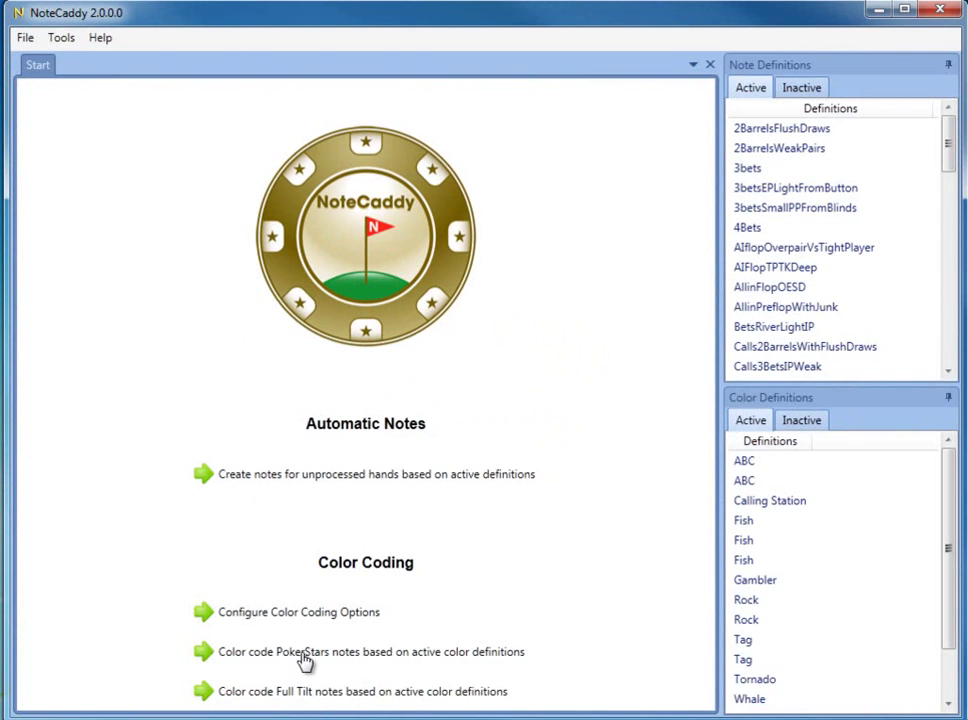
Start creating notes for unprocessed hands and open Tools > Caddy Report, centred on screen
click(352, 484)
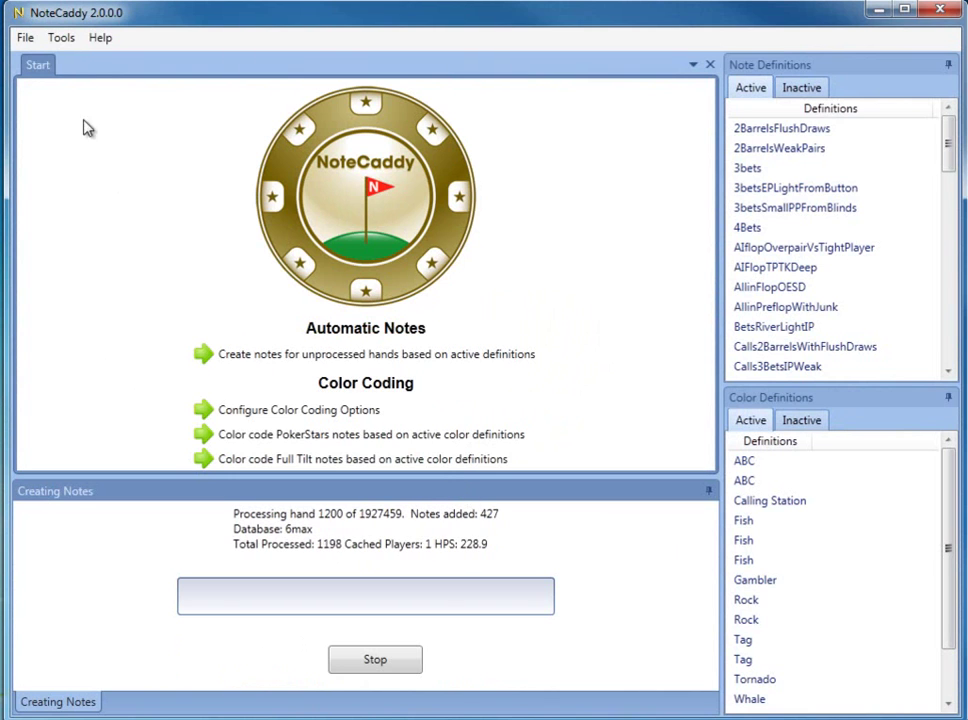
click(66, 44)
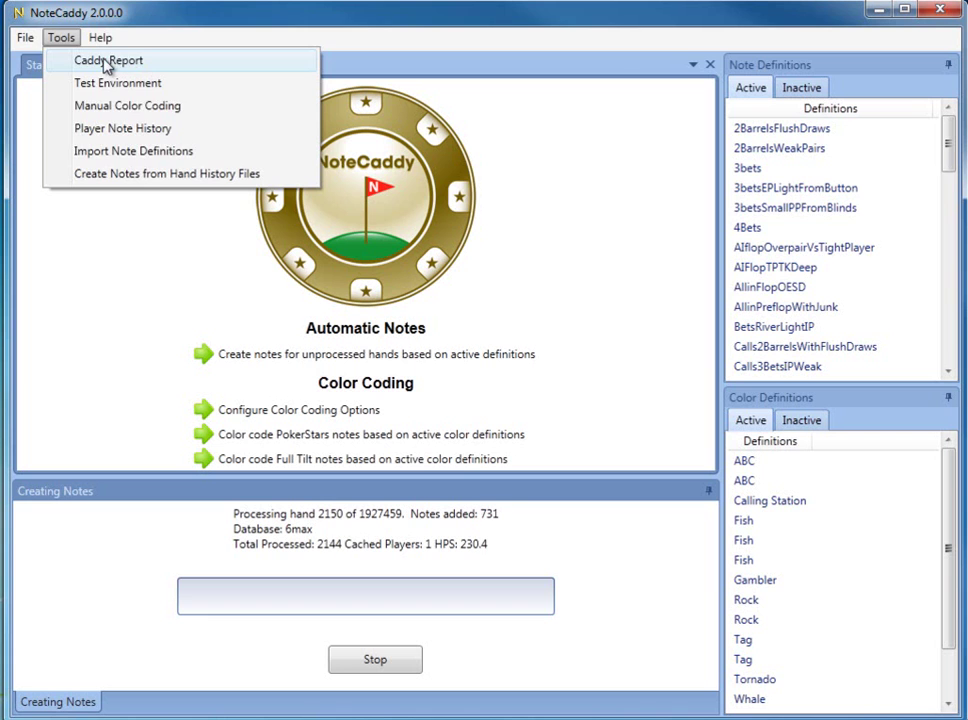
click(107, 61)
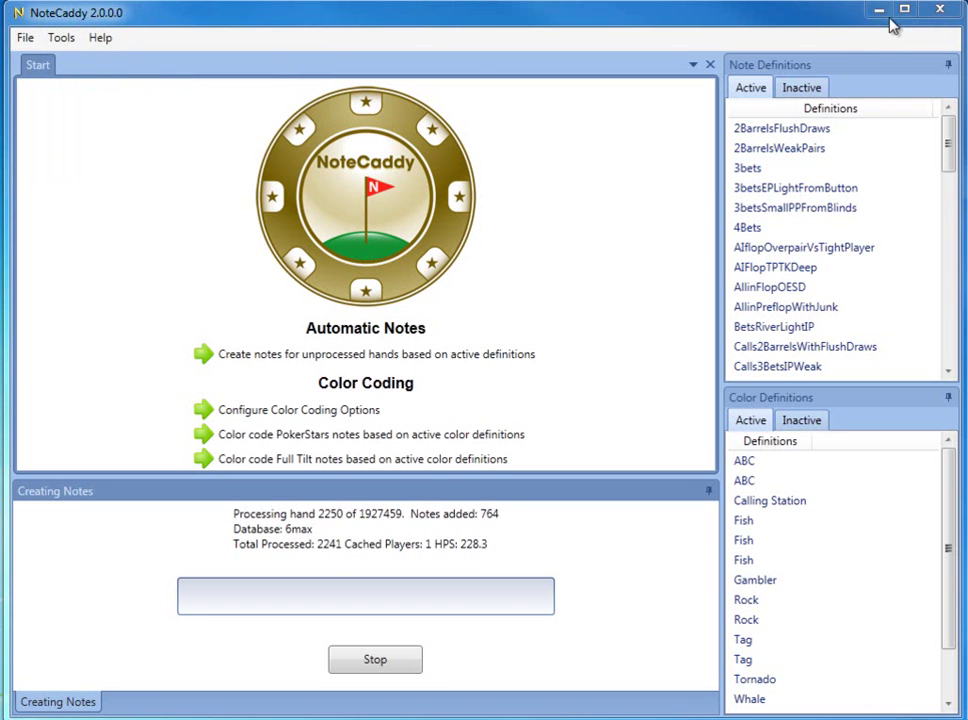
drag(225, 24, 432, 140)
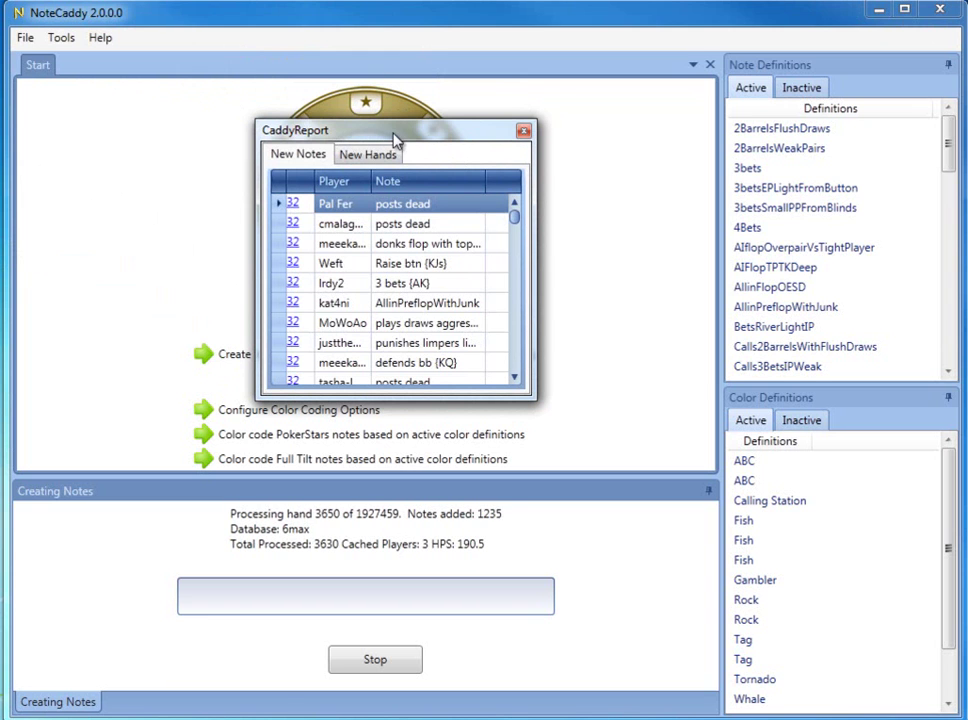
Minimize the main window and widen the CaddyReport window and its Note and Player columns
click(874, 12)
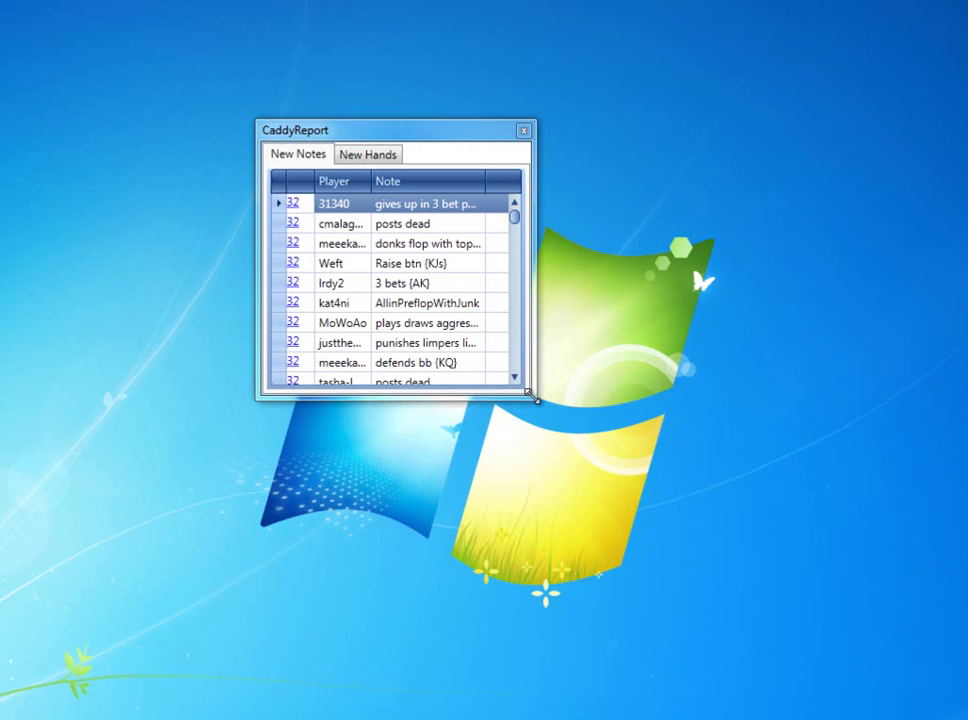
drag(535, 399, 897, 386)
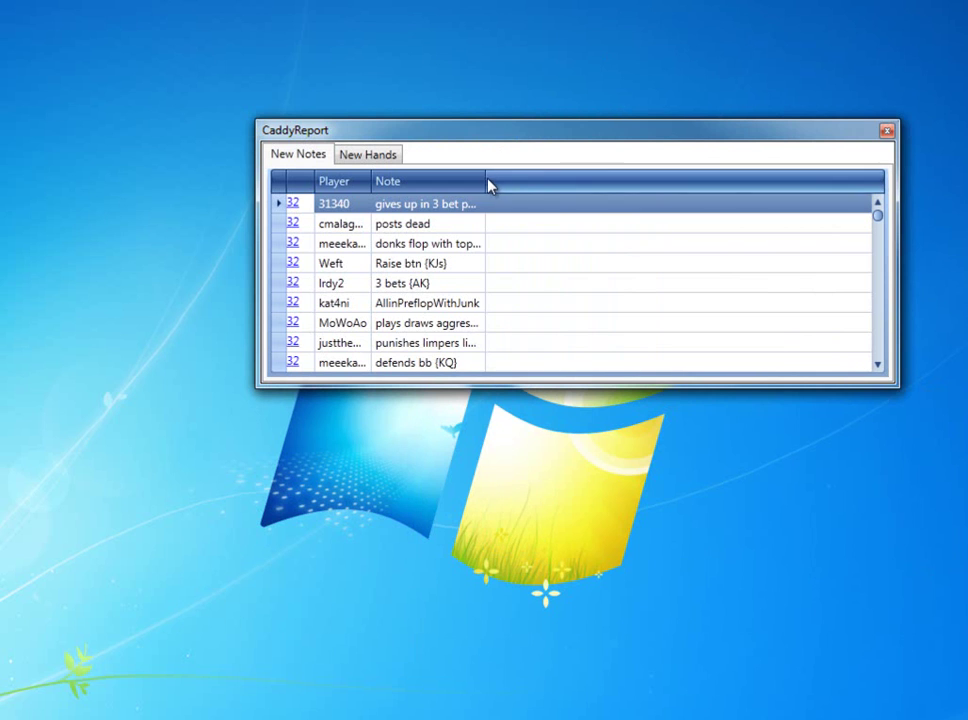
drag(486, 181, 633, 181)
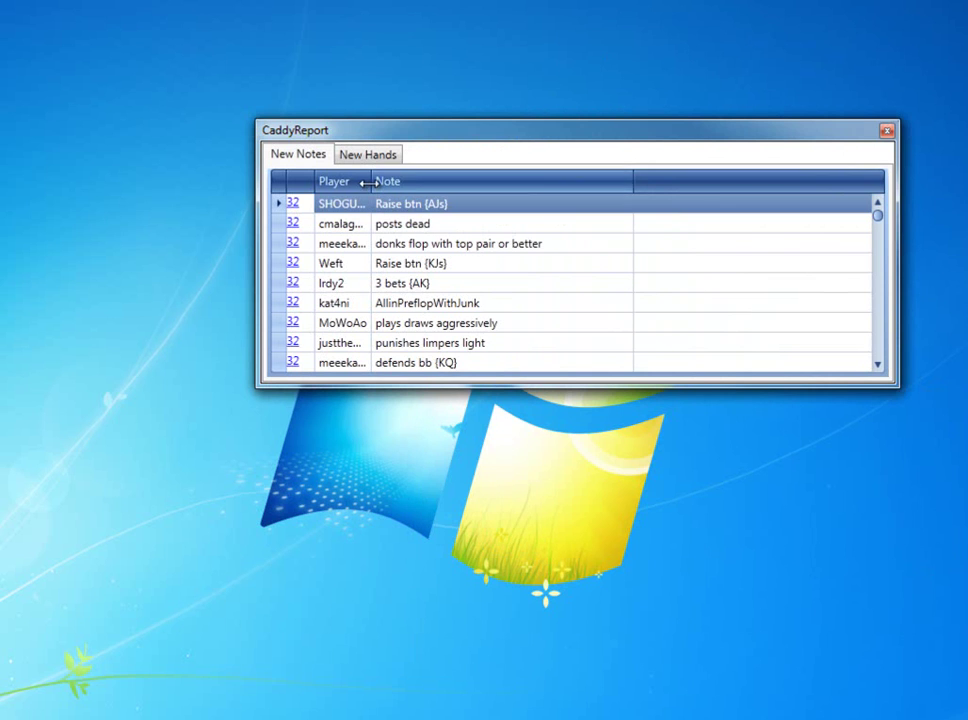
drag(372, 181, 414, 181)
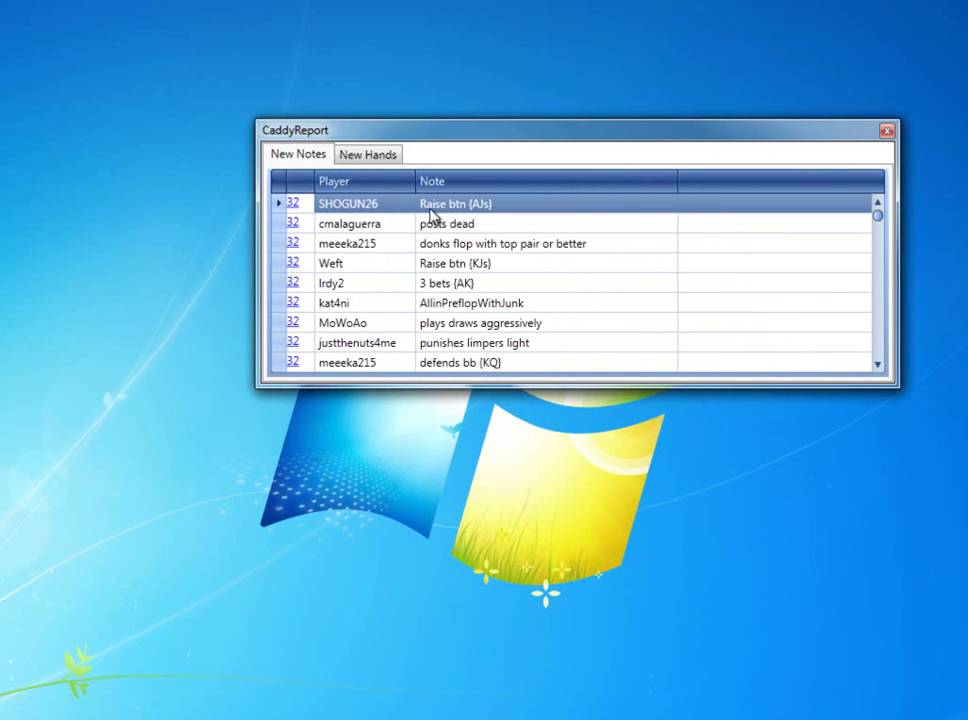
click(293, 205)
drag(123, 15, 488, 58)
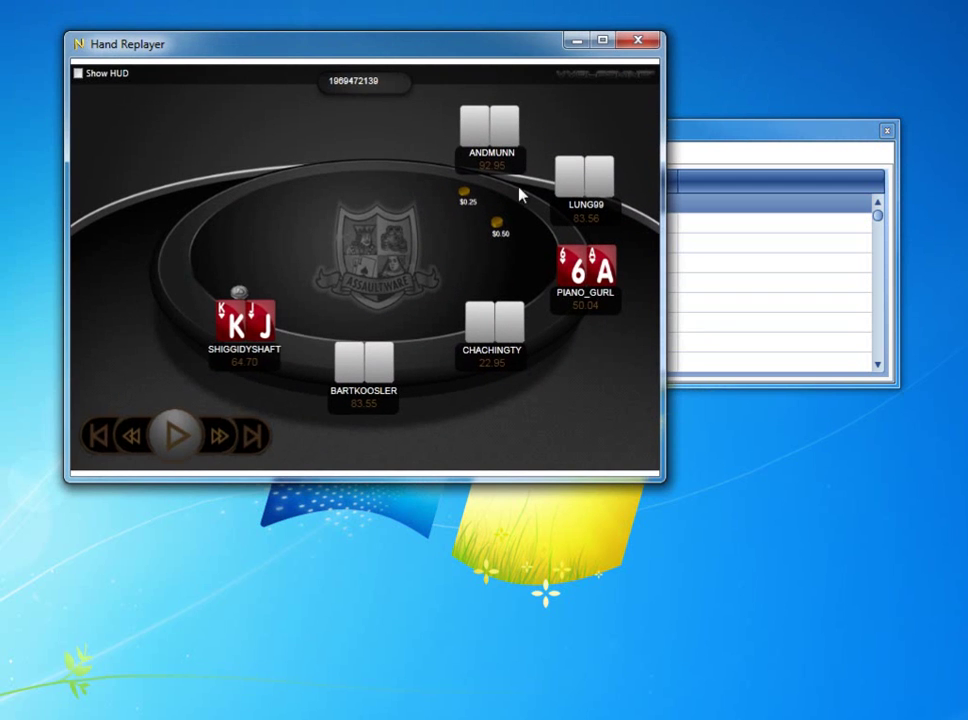
drag(657, 480, 892, 633)
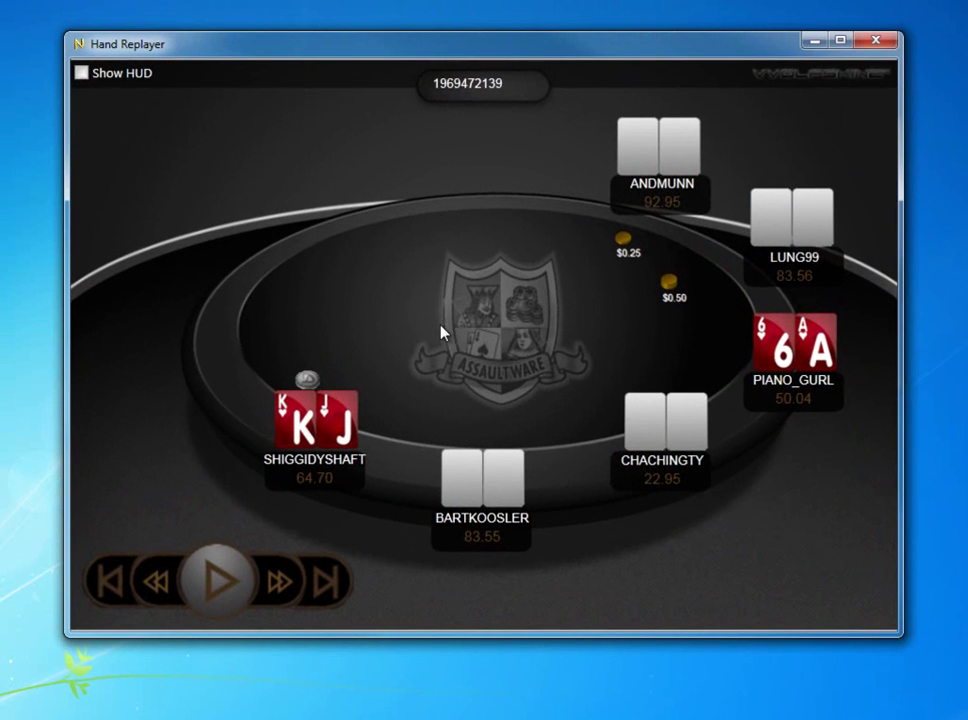
click(876, 40)
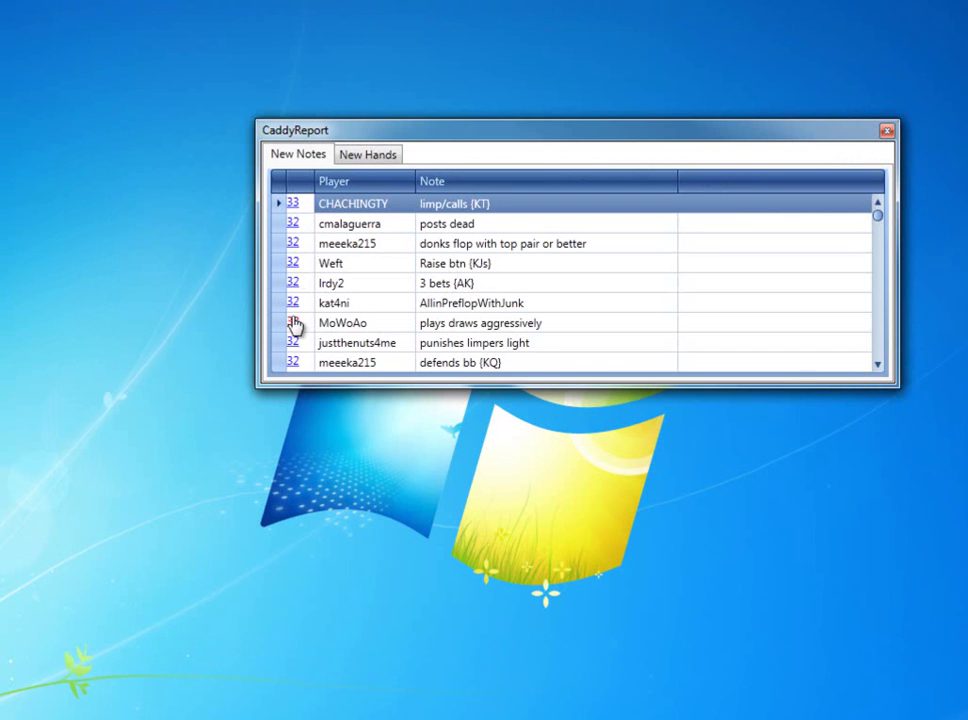
Switch CaddyReport to New Hands and select the Net 0.31 hand, J9 hand, and first hand
click(367, 156)
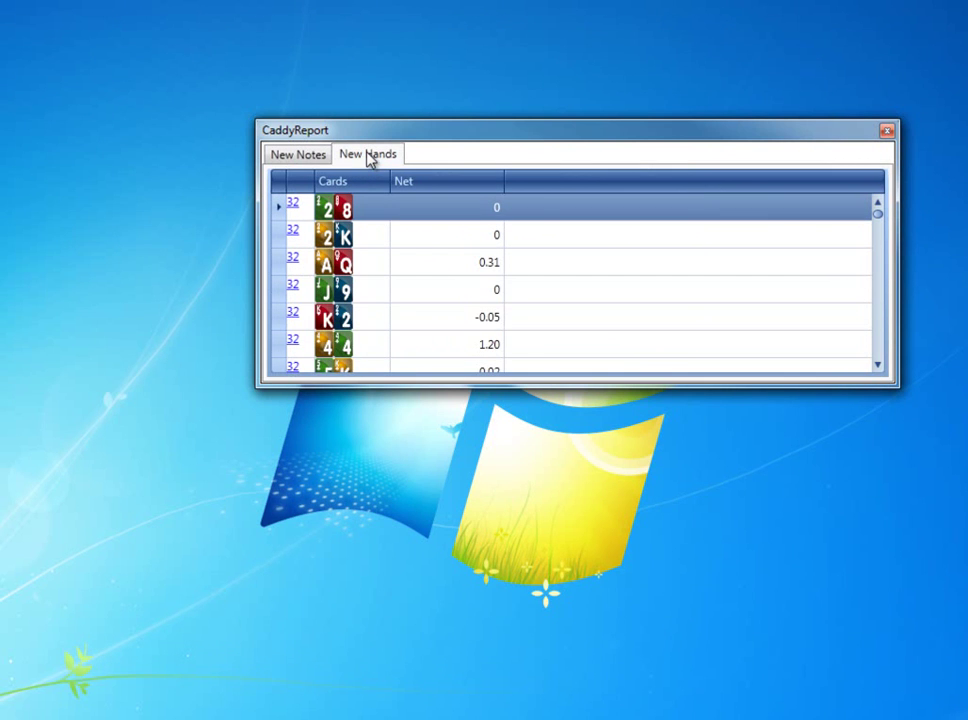
click(478, 262)
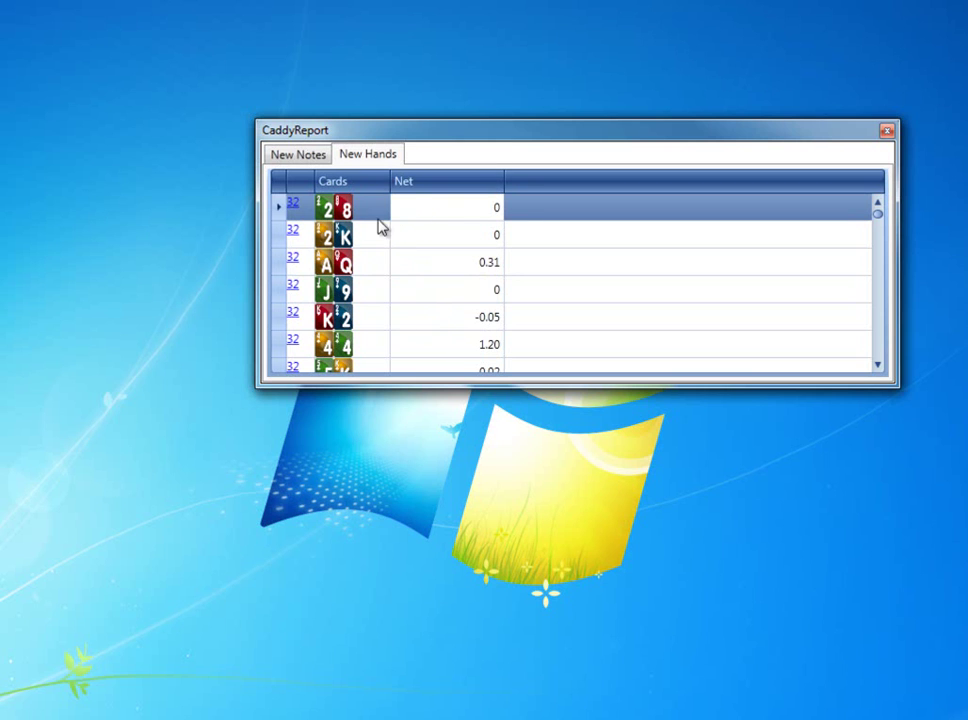
click(475, 266)
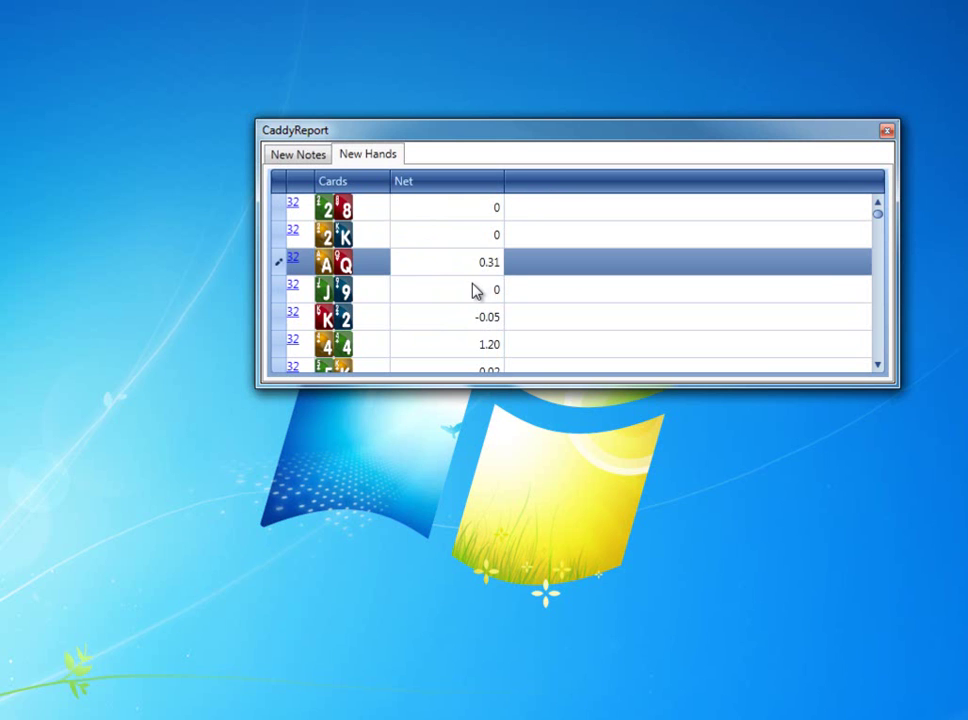
click(474, 287)
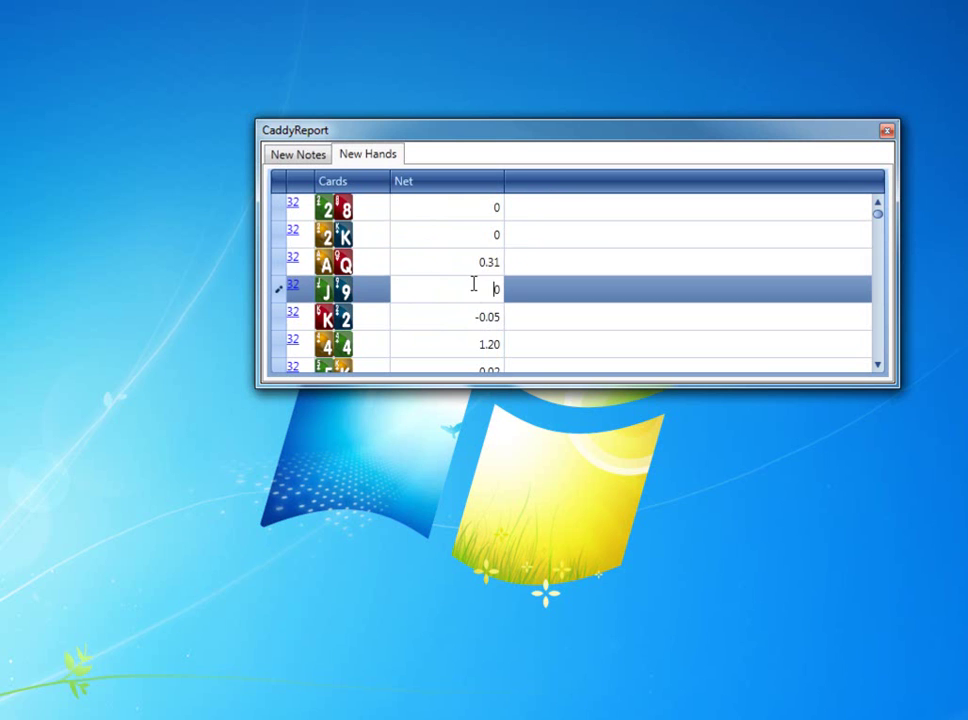
click(305, 208)
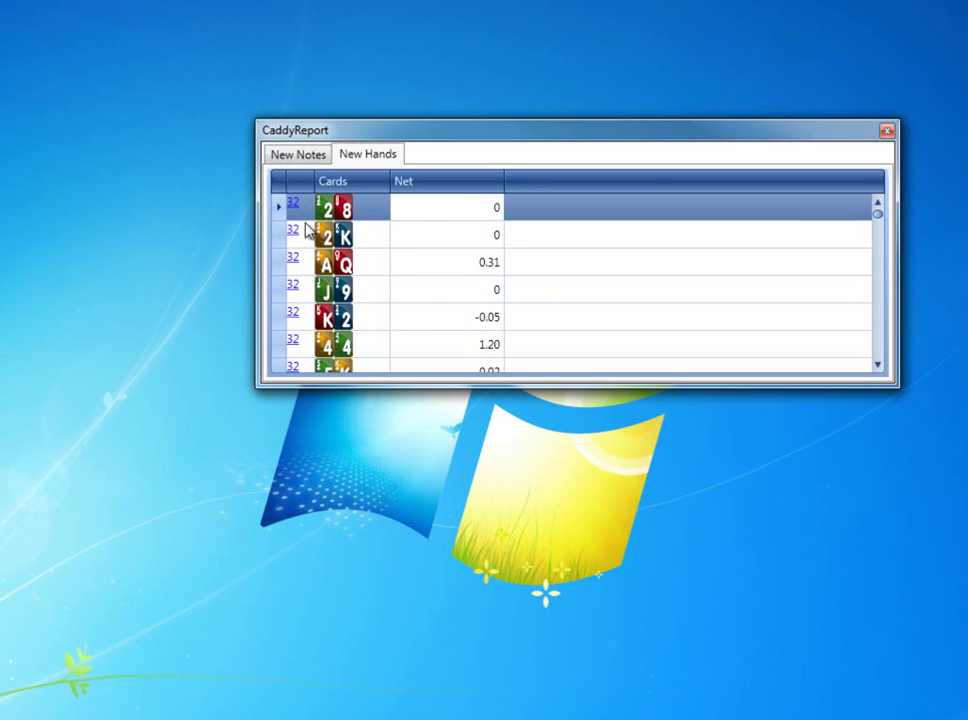
Close the CaddyReport window
click(886, 133)
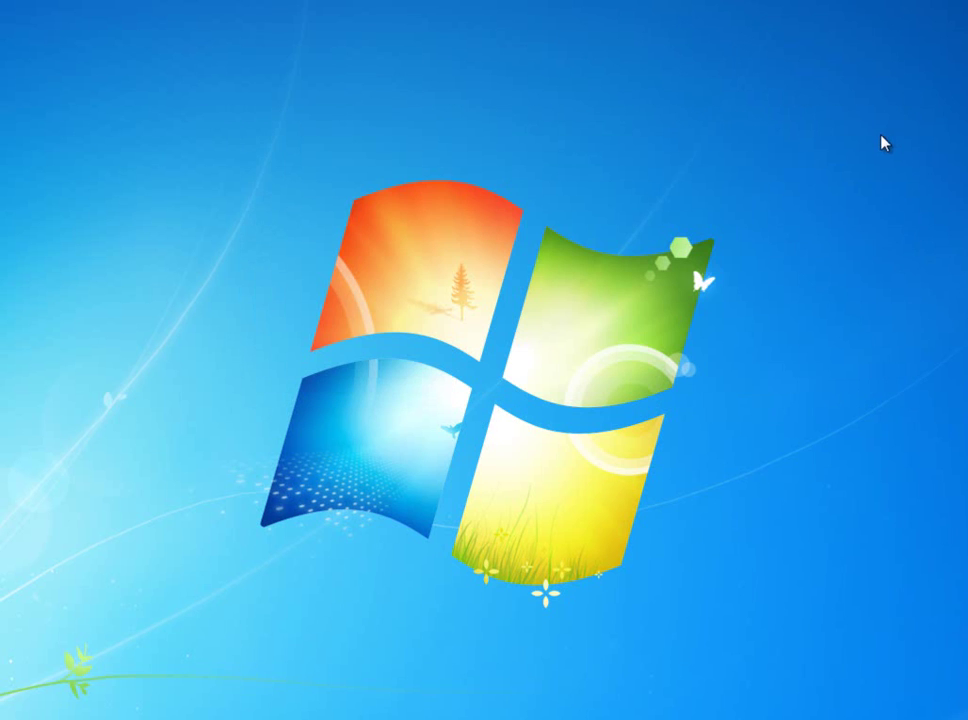